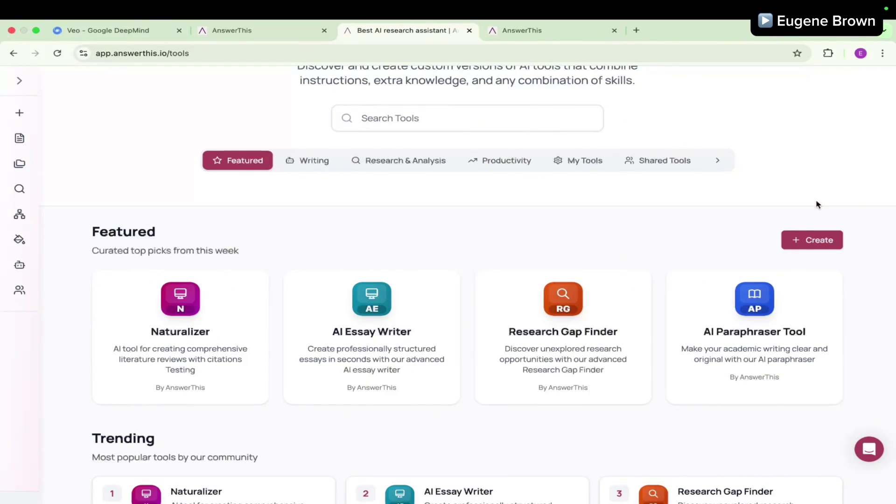
Look over the empty paraphraser panes and preview the extra styles under More, keeping Academic selected
scroll(818, 205, up, 2)
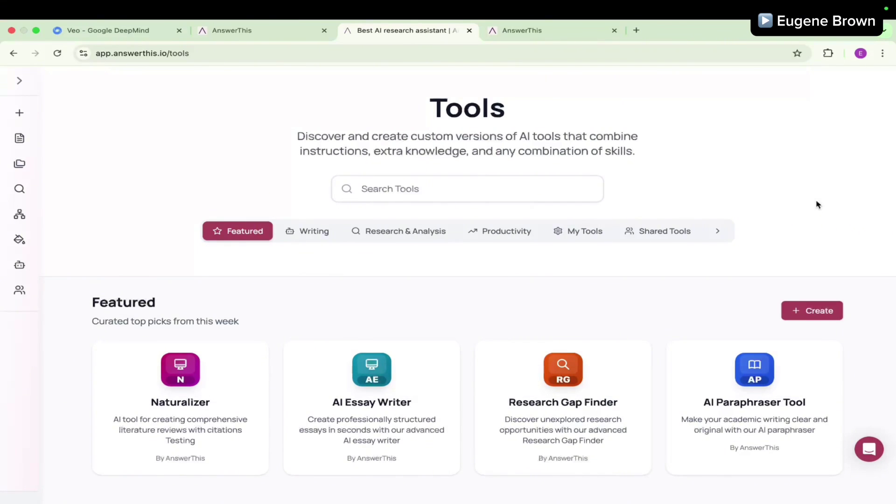
scroll(818, 204, down, 2)
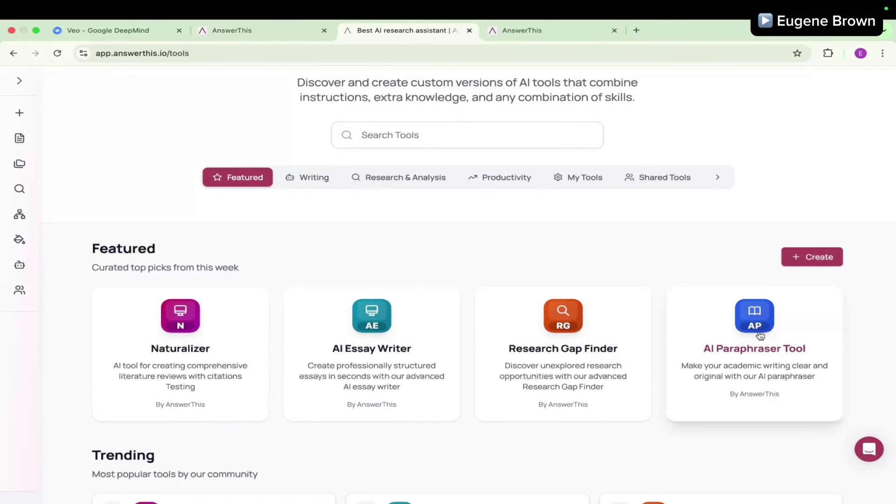
scroll(742, 330, up, 2)
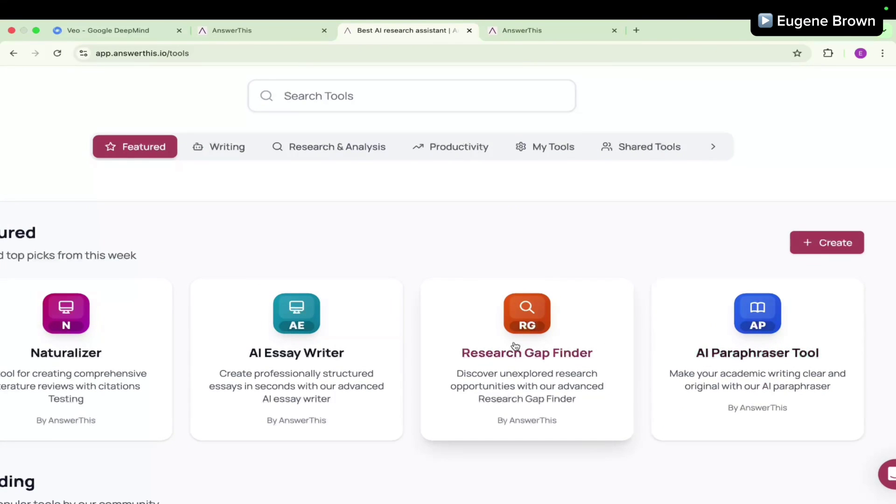
scroll(539, 372, left, 5)
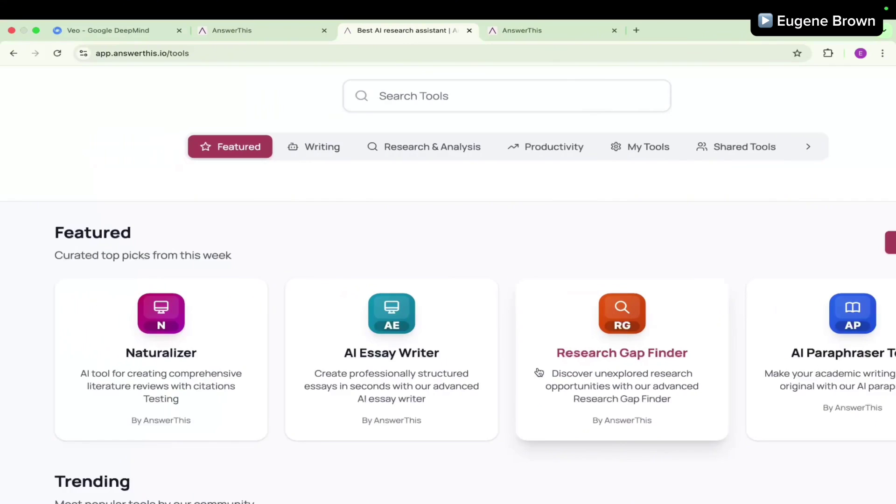
scroll(453, 368, down, 3)
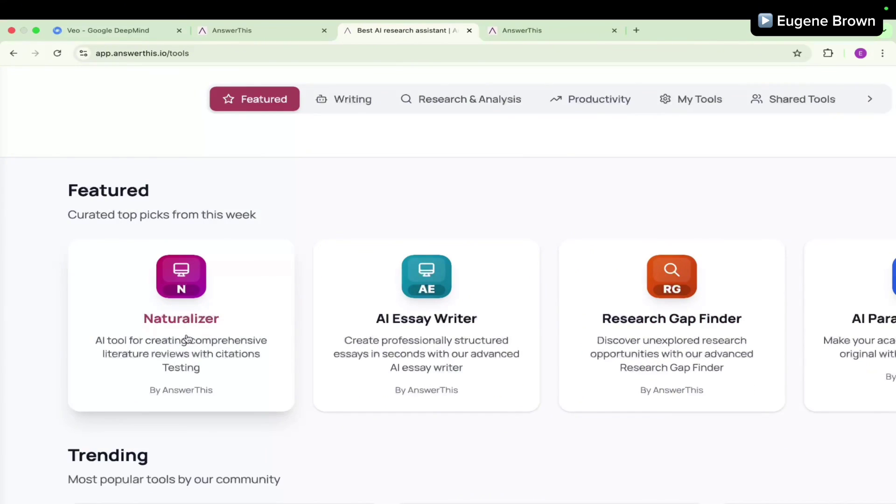
scroll(187, 337, up, 2)
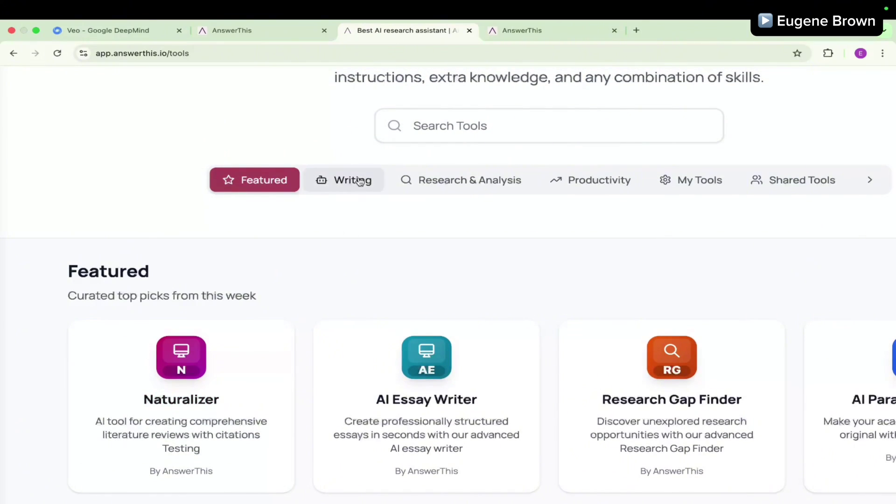
scroll(490, 184, right, 2)
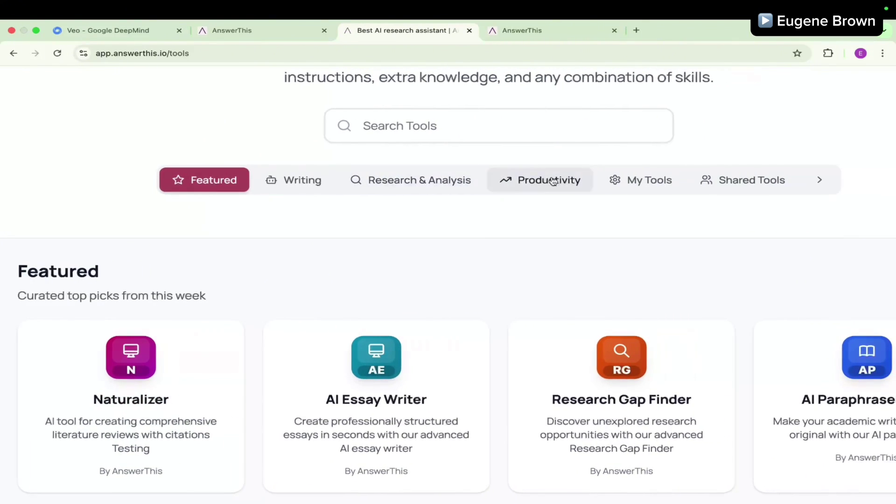
scroll(569, 214, down, 1)
scroll(571, 215, right, 3)
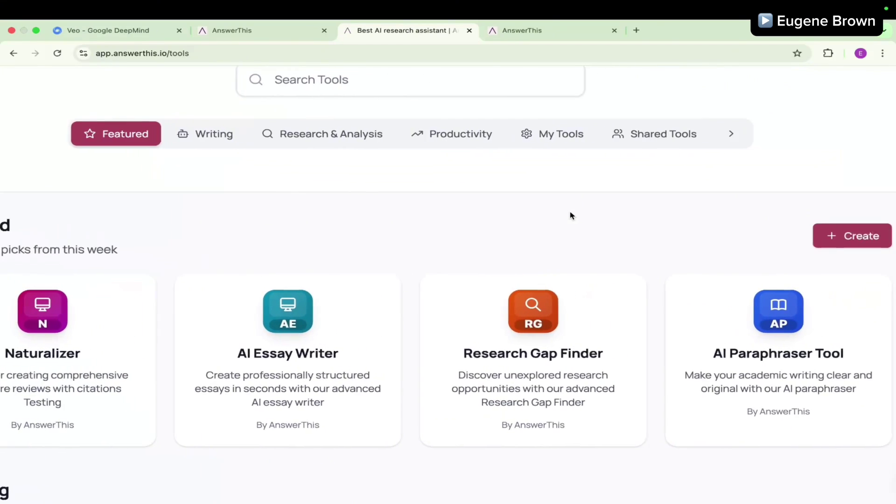
scroll(570, 213, right, 2)
scroll(686, 230, down, 1)
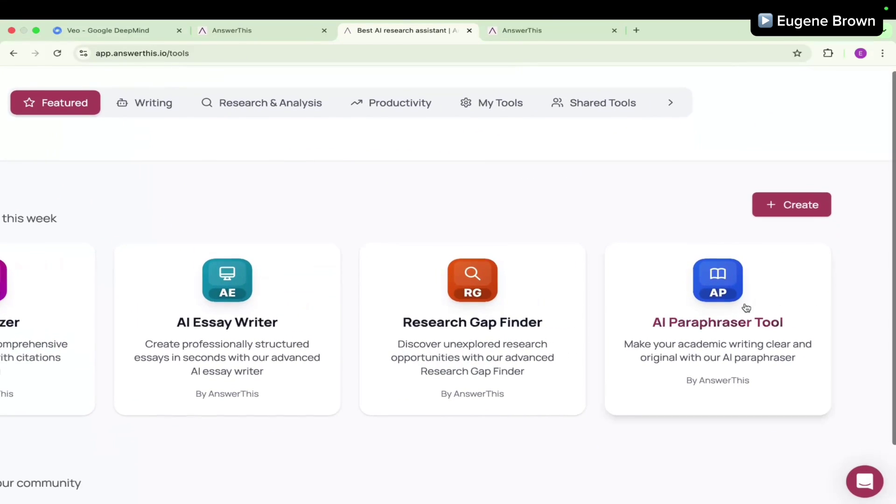
scroll(746, 308, up, 5)
scroll(732, 319, right, 2)
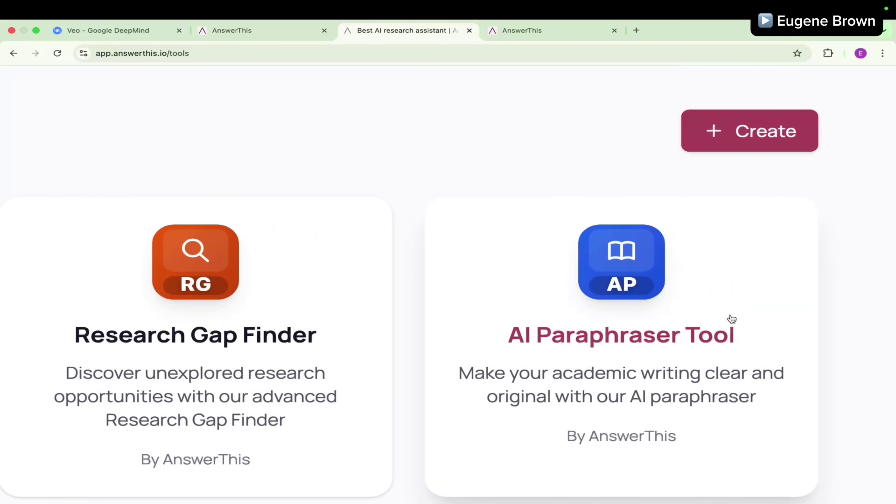
scroll(732, 319, down, 2)
scroll(732, 319, up, 3)
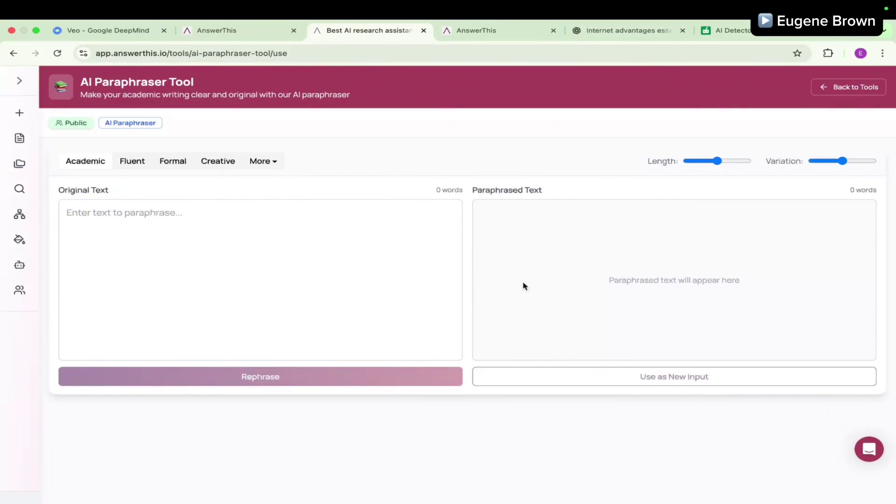
scroll(87, 216, up, 5)
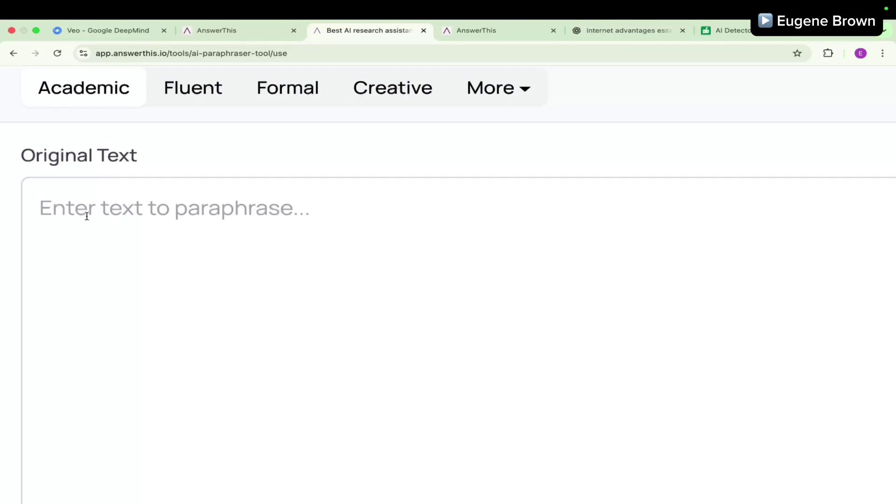
scroll(87, 216, down, 5)
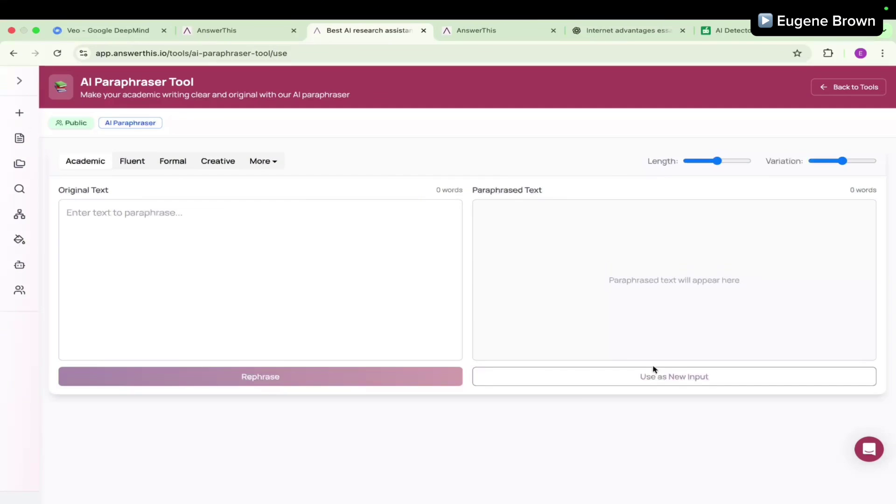
scroll(727, 232, up, 5)
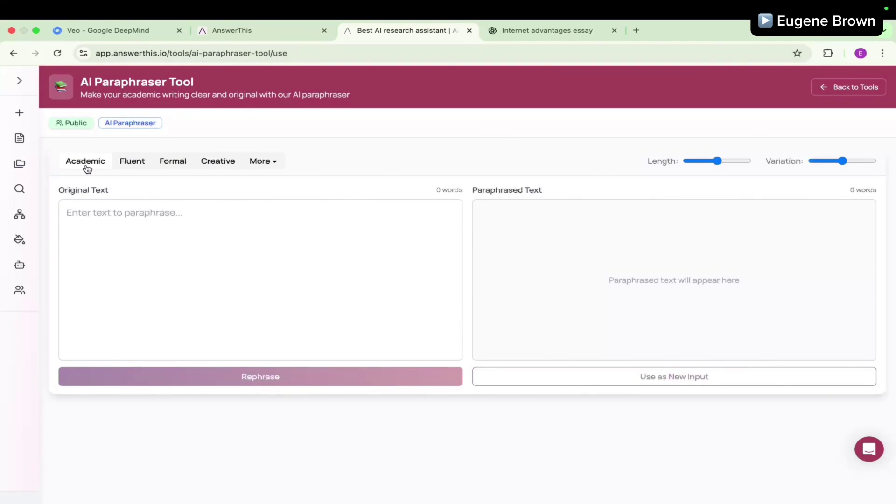
scroll(88, 168, up, 5)
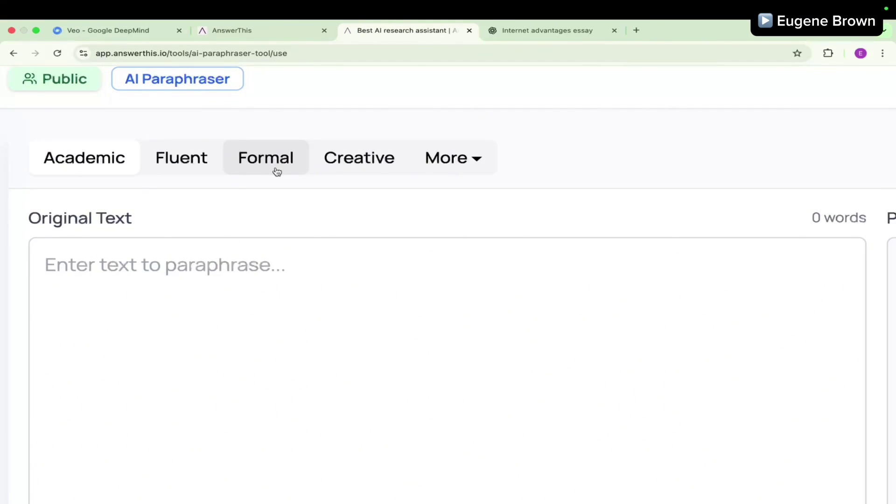
click(477, 161)
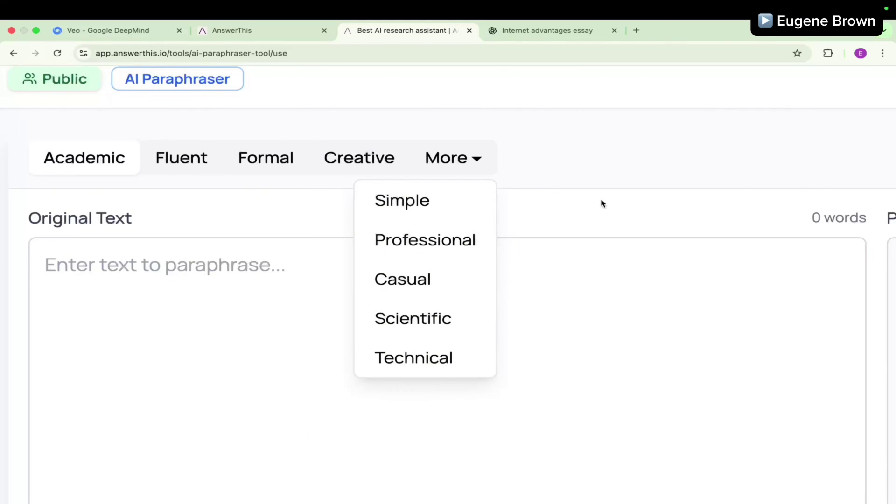
click(476, 159)
Paste the 193-word internet-advantages essay into the Original Text box
key(super+0)
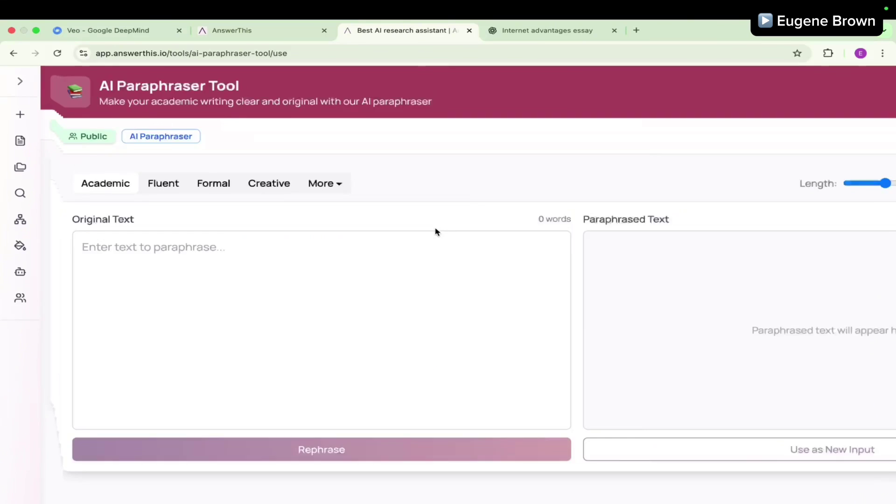
click(79, 214)
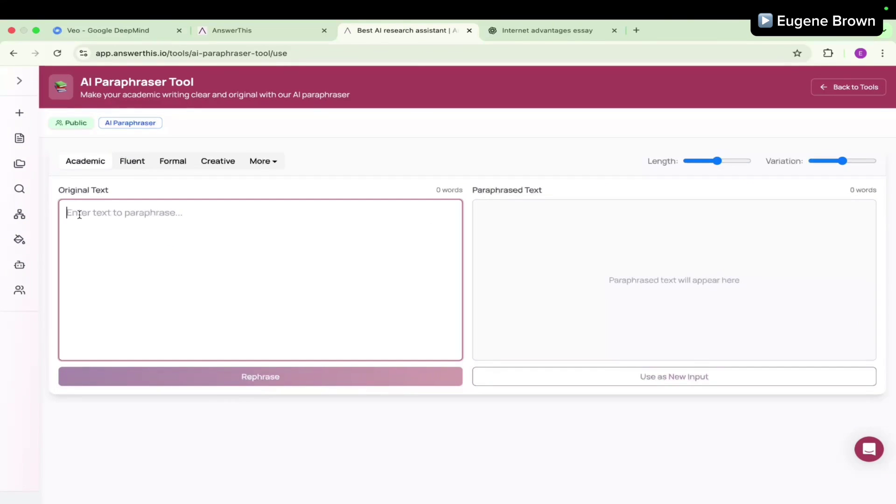
text(The Advantages of the Internet  The internet has become one of the most powerful tools in modern life, transforming the way people communicate, learn, and work. One of its biggest advantages is instant access to information. With just a few clicks, students, professionals, and ordinary users can find knowledge on any subject, making learning easier and more convenient than ever before.  Another major advantage is communication. The internet connects people across the world through emails, social media, and video calls, breaking down geographical barriers and making it easier to stay in touch with friends, family, and colleagues. This has also created new opportunities for businesses, as they can now reach global markets and collaborate with partners internationally.  In addition, the internet provides endless opportunities for entertainment and creativity. People can watch movies, listen to music, play games, and even share their own content with a global audience. It also supports online banking, shopping, and services, making daily life more efficient and saving valuable time.  Overall, the internet has made the world more connected, informed, and convenient. When used wisely, it is a powerful tool that continues to improve education, communication, and everyday living.)
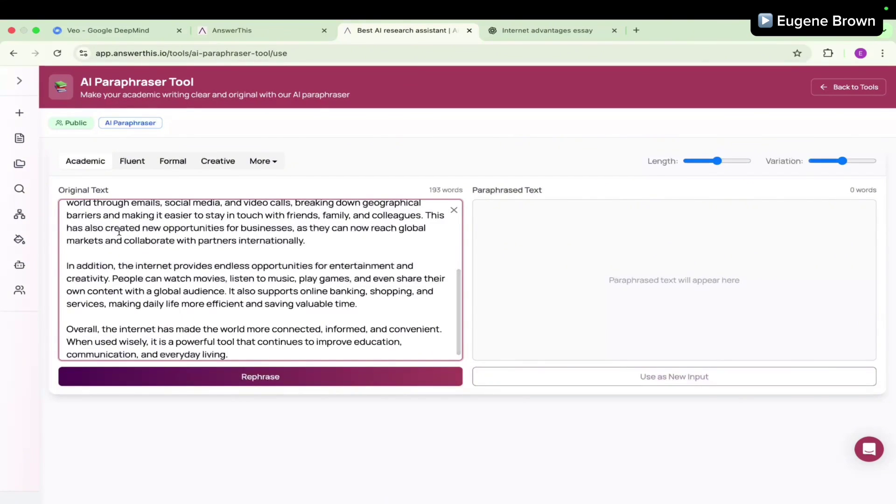
scroll(117, 233, up, 5)
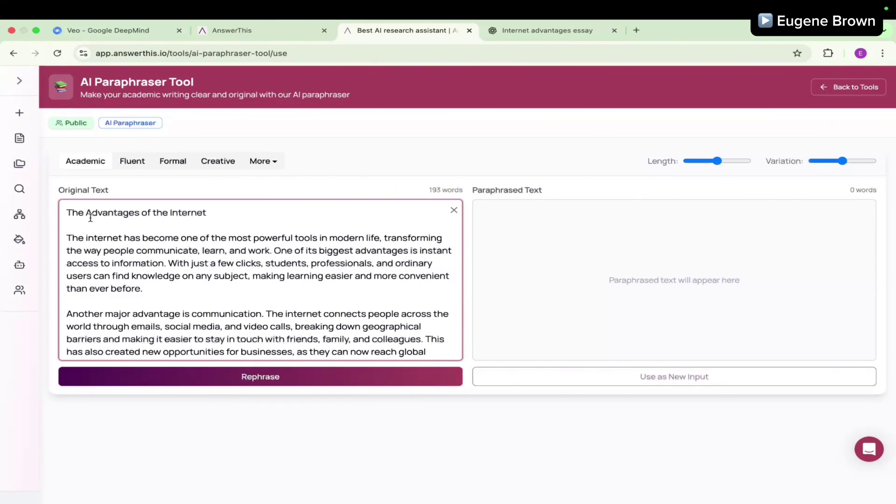
scroll(120, 261, down, 3)
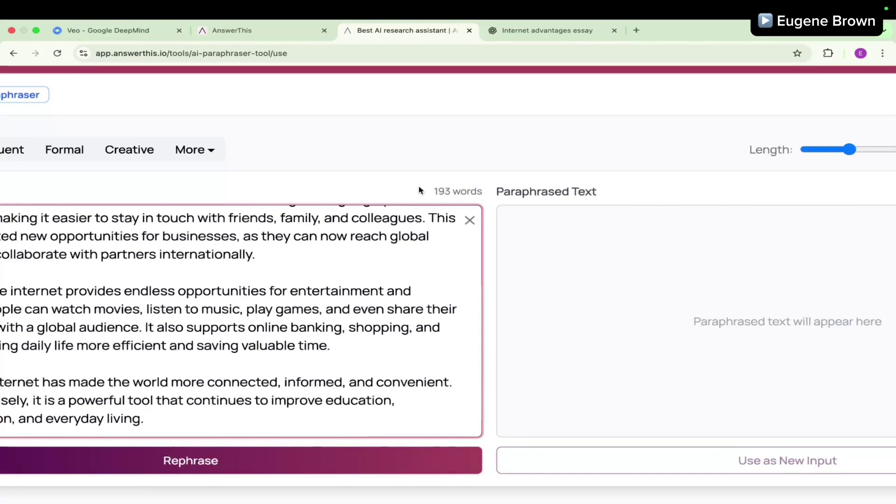
scroll(419, 190, left, 3)
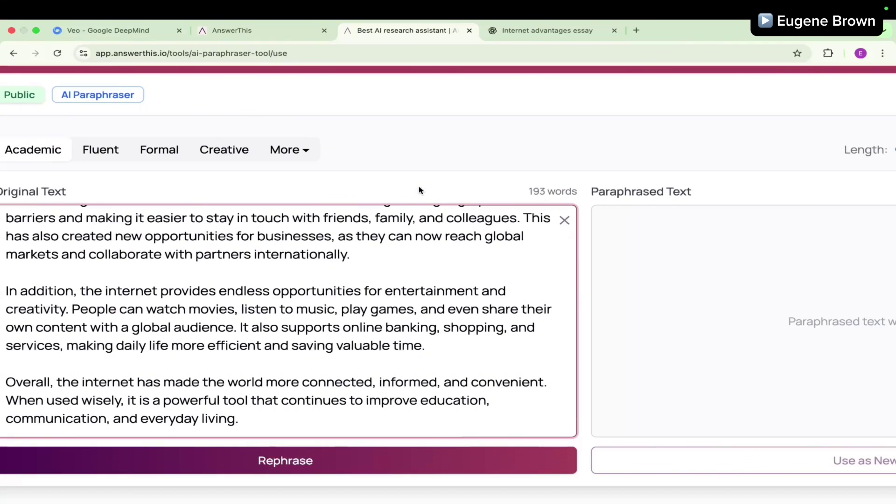
scroll(420, 190, left, 1)
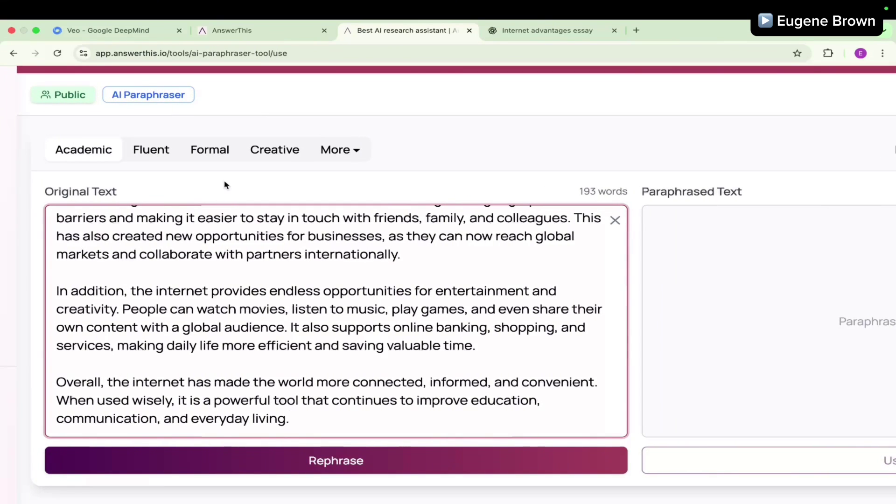
Select the Academic paraphrasing style for the essay
click(82, 153)
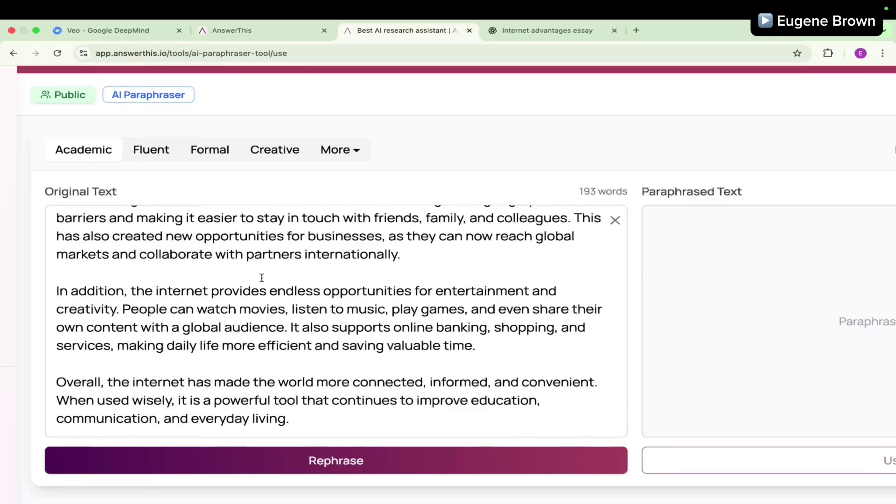
scroll(262, 278, up, 1)
scroll(296, 280, down, 3)
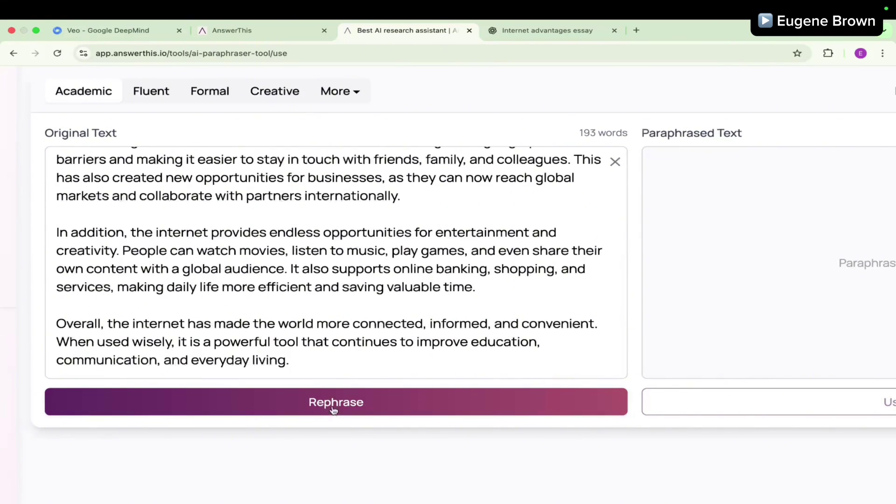
Rephrase the essay academically into a 225-word version titled 'The Internet's Benefits'
click(332, 404)
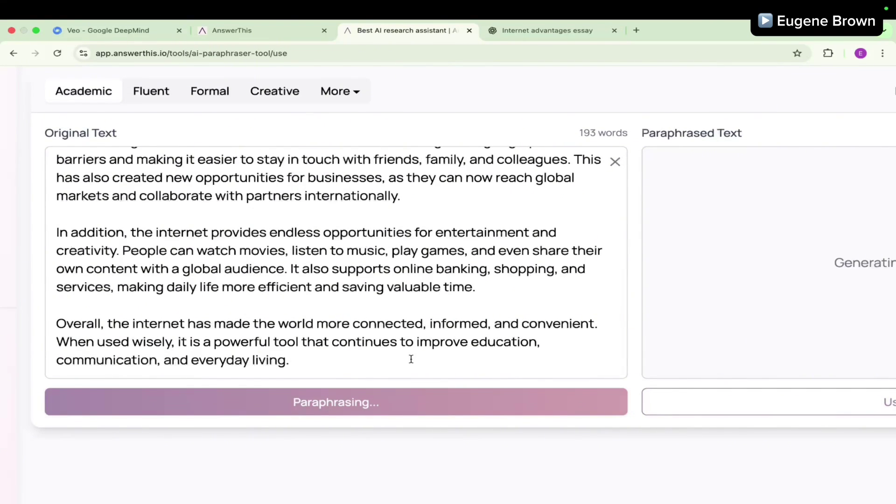
scroll(556, 280, up, 1)
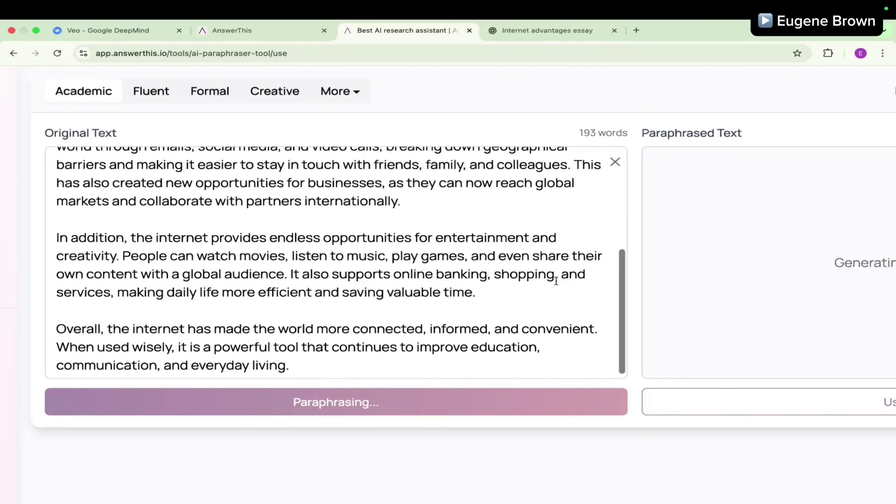
scroll(648, 251, right, 2)
scroll(648, 251, right, 5)
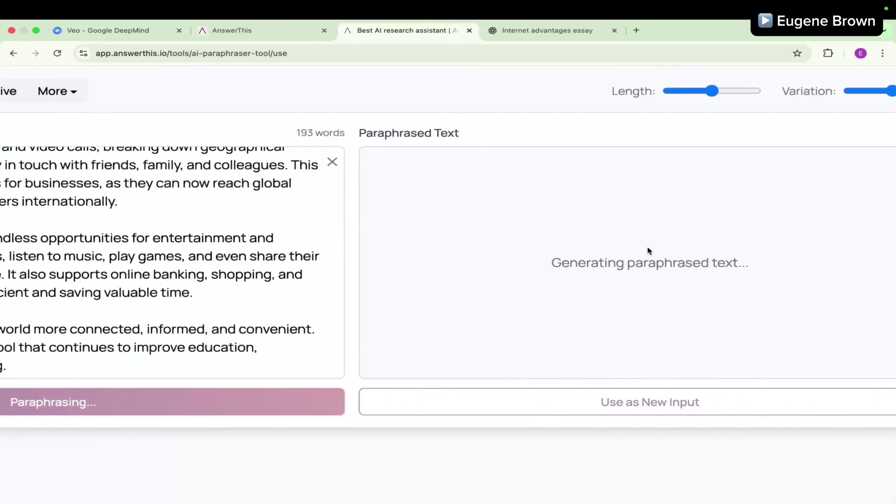
scroll(648, 251, down, 5)
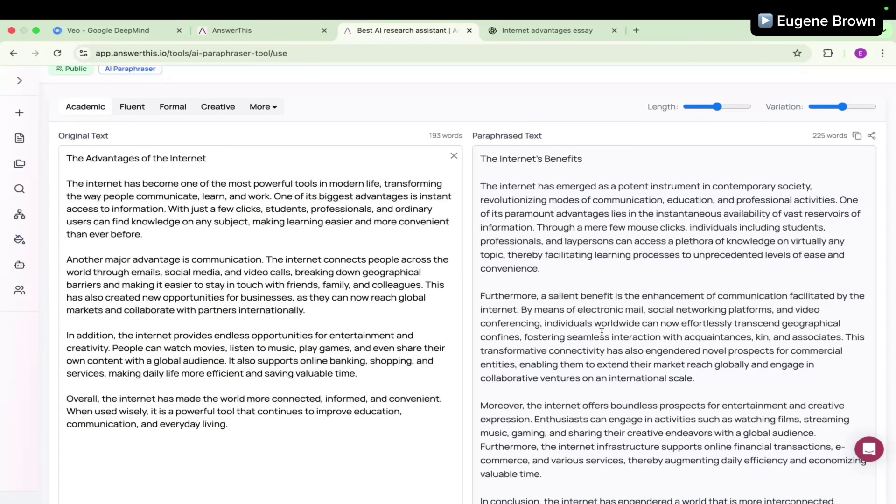
scroll(601, 331, down, 3)
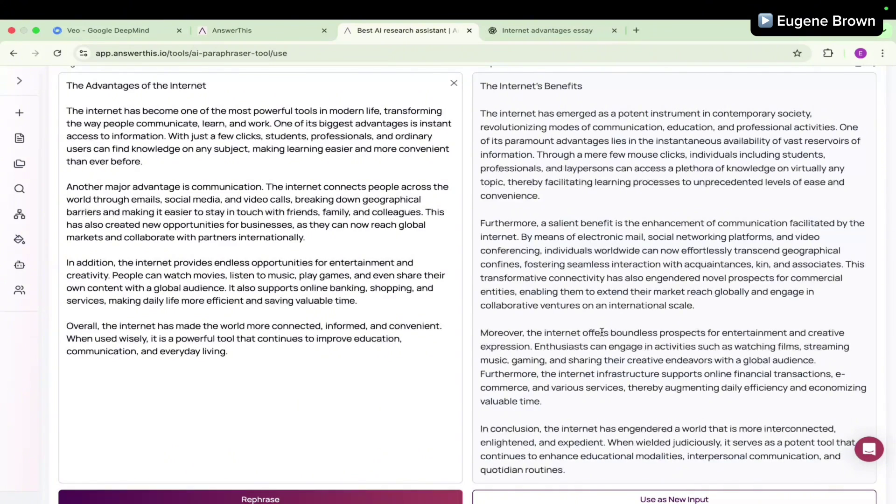
scroll(602, 331, up, 4)
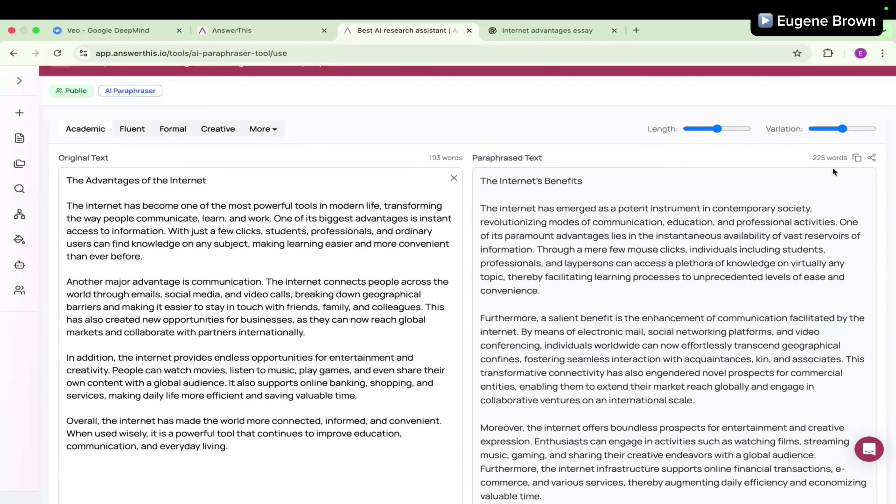
scroll(834, 172, up, 5)
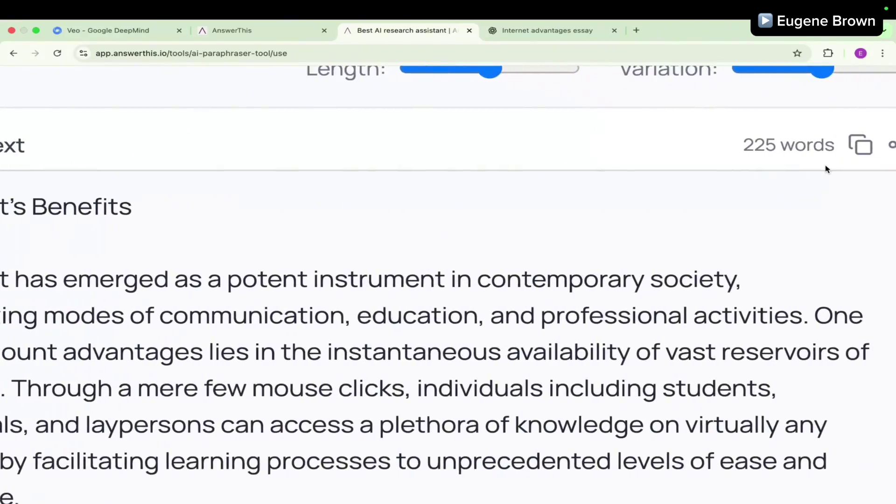
scroll(827, 169, left, 10)
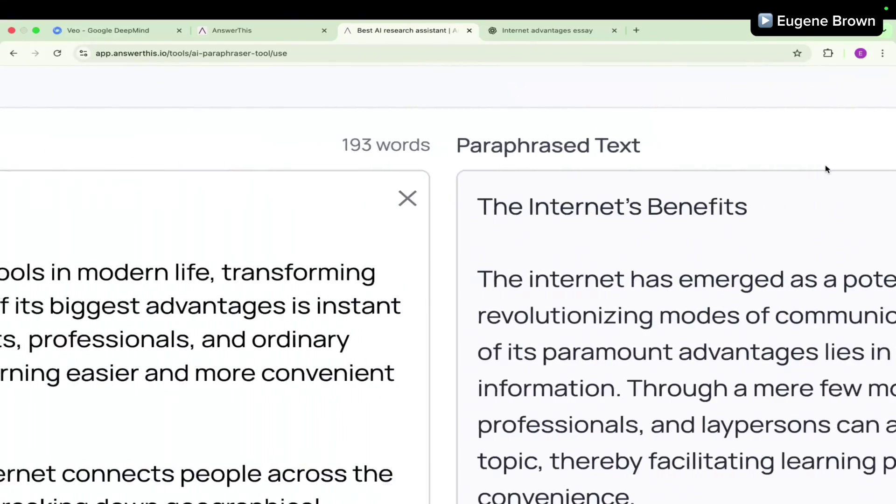
scroll(823, 169, left, 6)
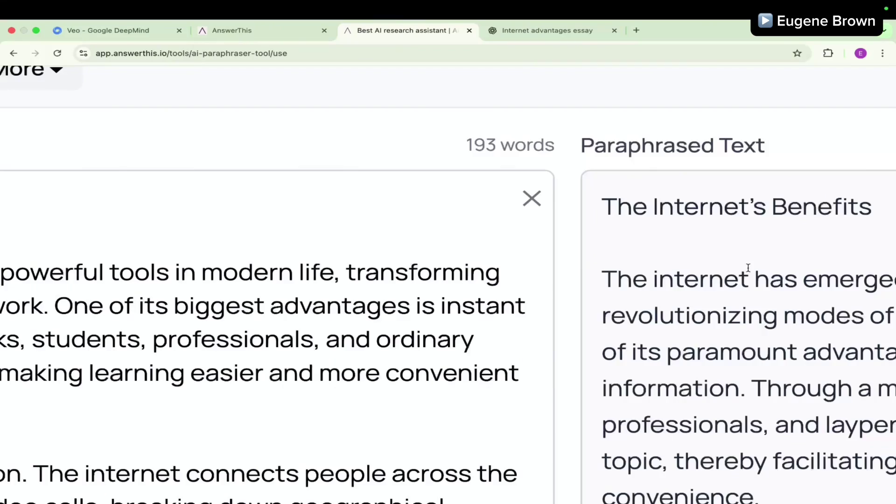
scroll(748, 268, down, 5)
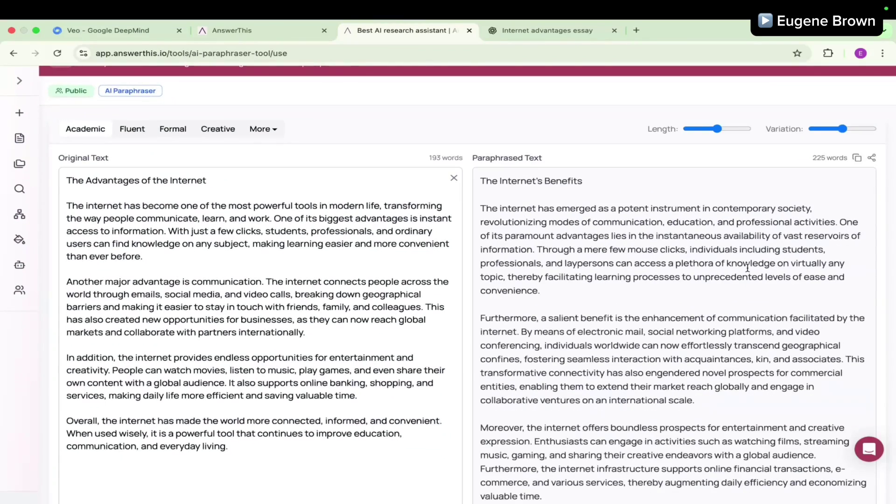
scroll(748, 268, up, 2)
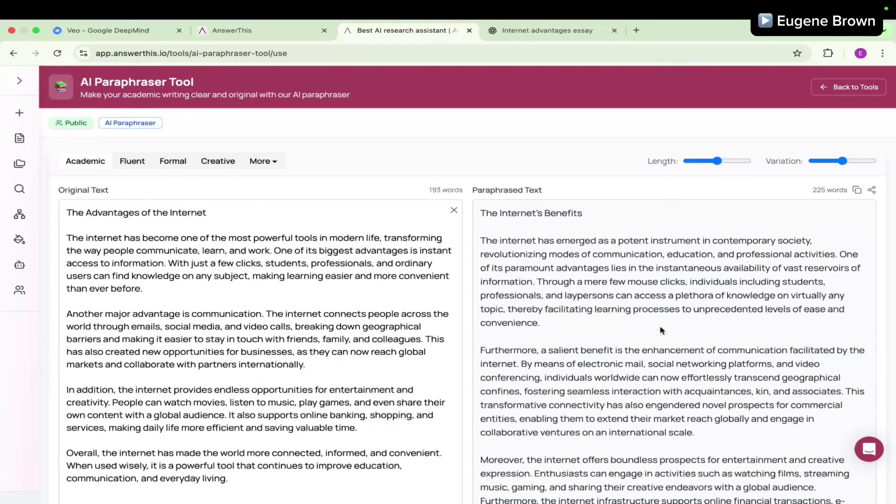
click(68, 237)
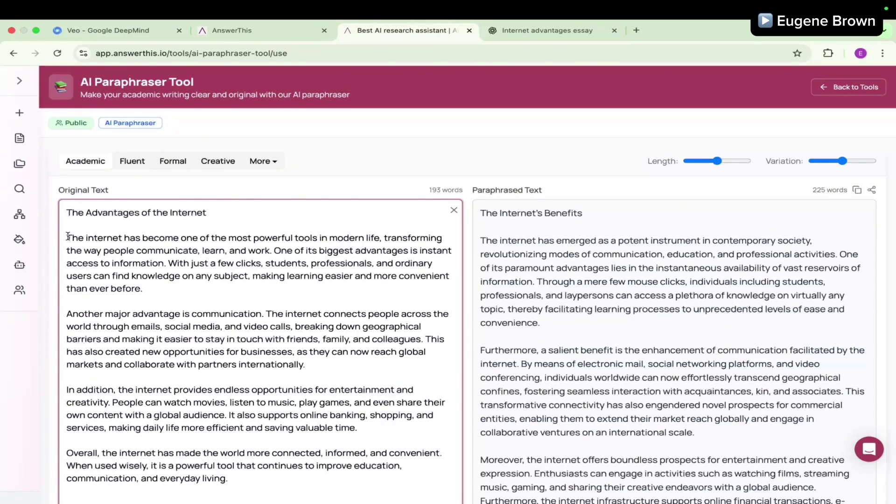
scroll(69, 237, up, 5)
drag(68, 237, 440, 273)
scroll(440, 273, right, 15)
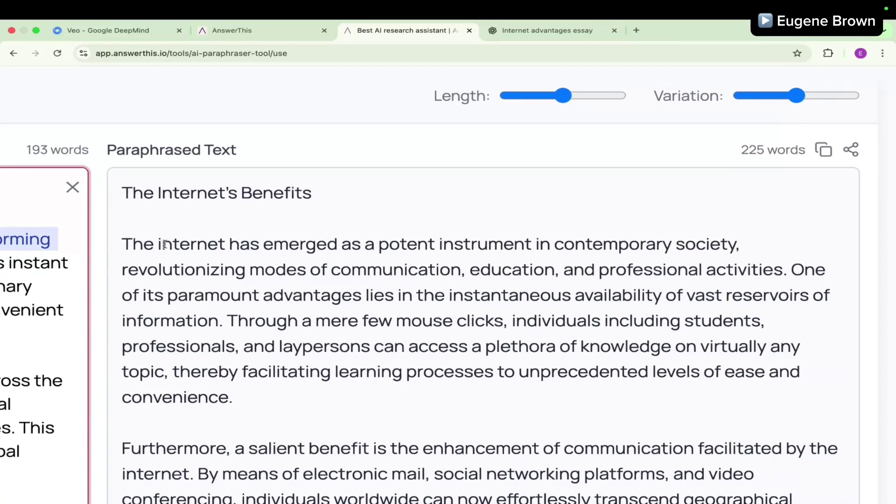
click(141, 245)
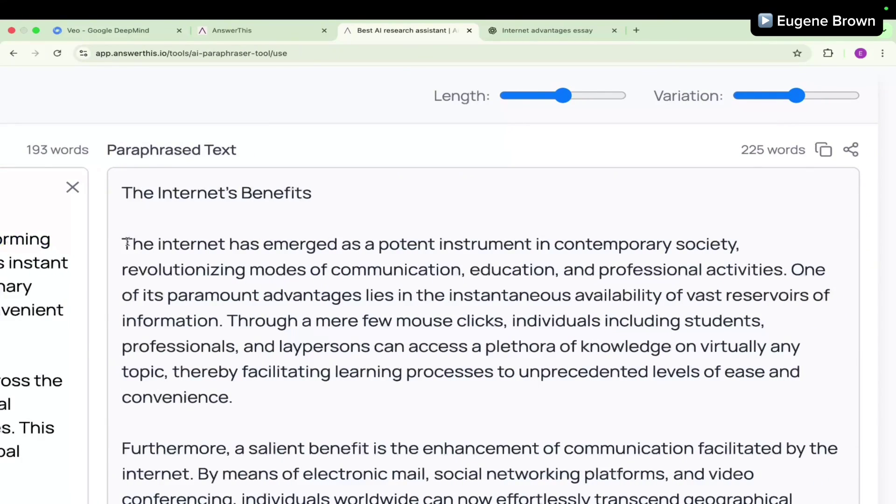
drag(126, 243, 780, 268)
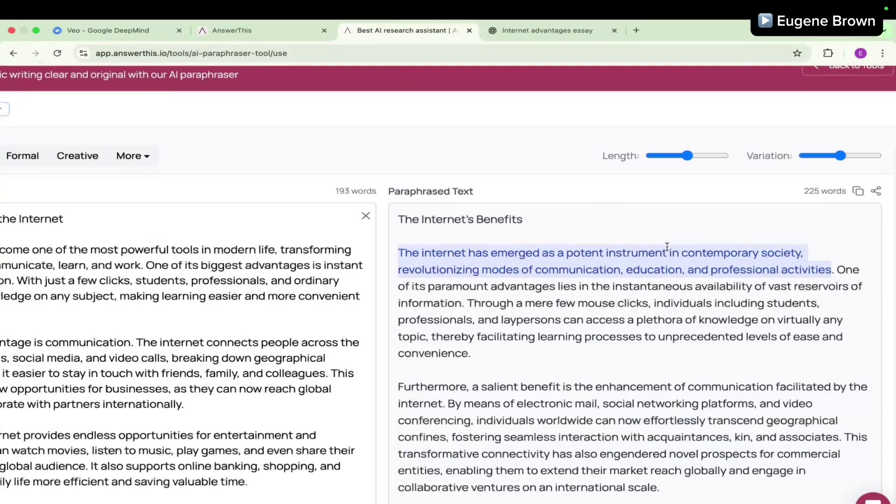
scroll(667, 247, left, 5)
scroll(667, 247, right, 4)
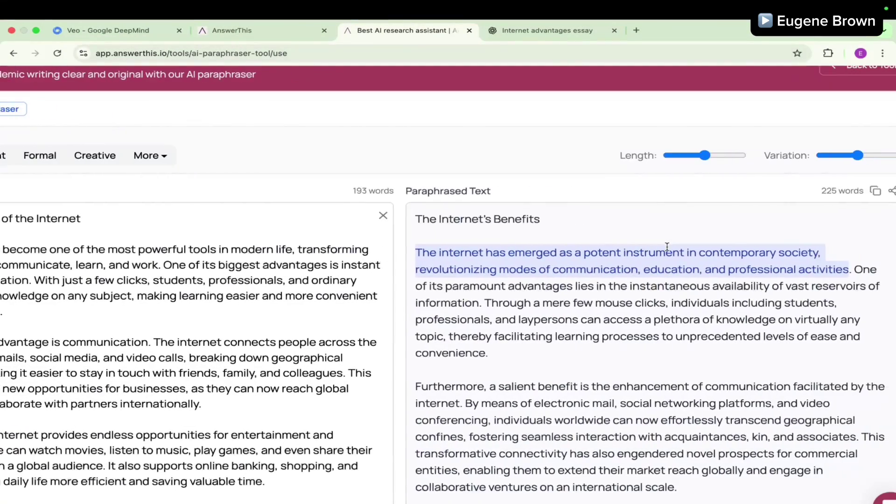
scroll(668, 246, right, 2)
Lower the Length slider and set Variation slightly above its midpoint
scroll(724, 238, up, 1)
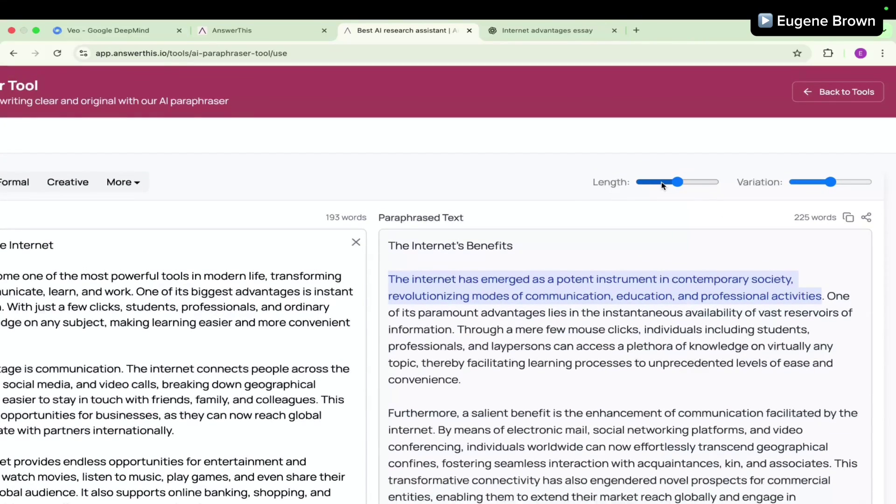
scroll(701, 168, up, 5)
scroll(702, 168, right, 4)
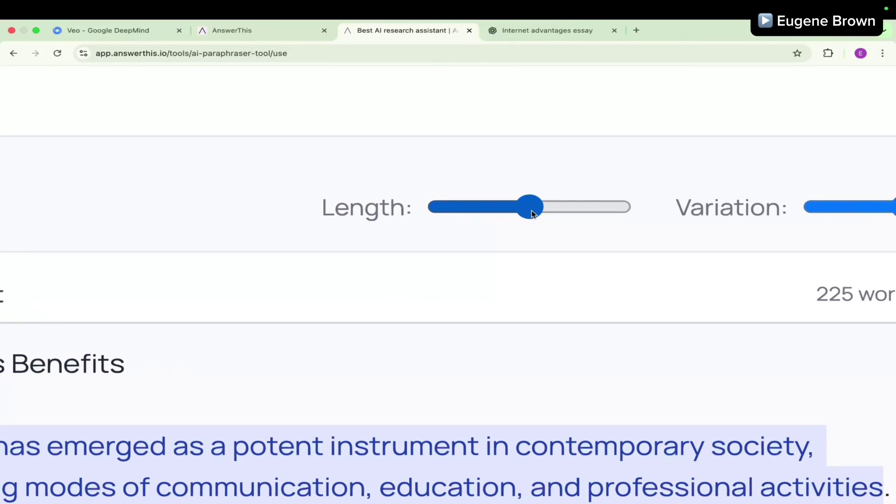
click(532, 213)
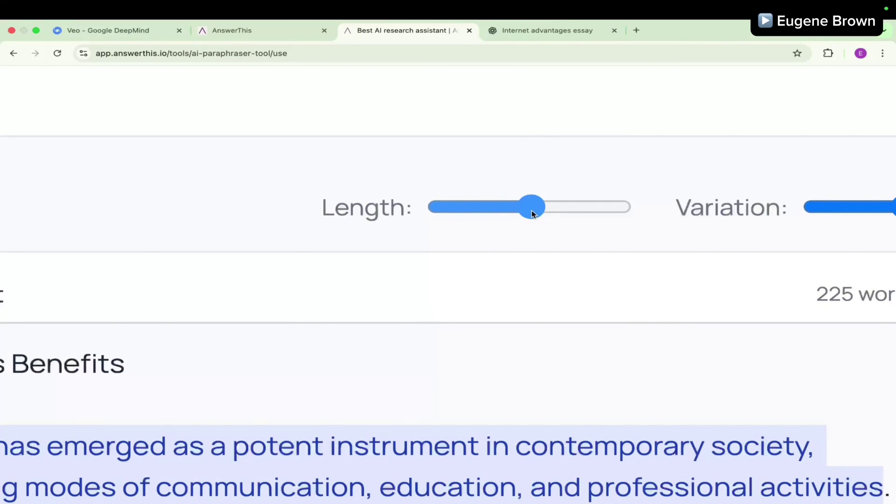
drag(532, 213, 489, 215)
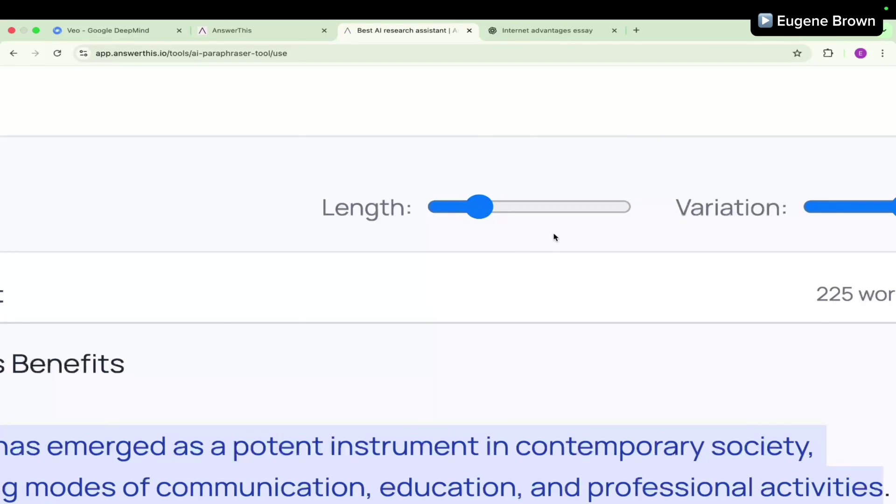
scroll(554, 236, right, 5)
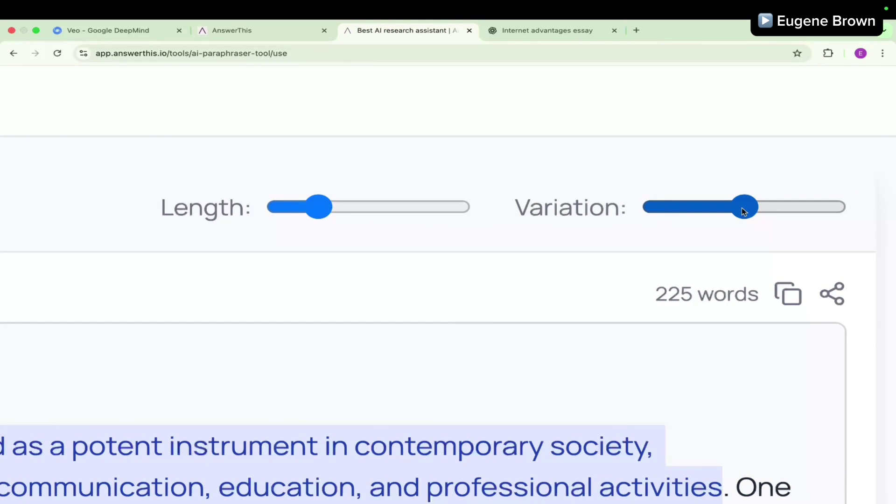
mouse_move(743, 211)
mouse_down()
mouse_move(727, 209)
mouse_move(789, 212)
mouse_move(732, 218)
mouse_move(749, 214)
mouse_up()
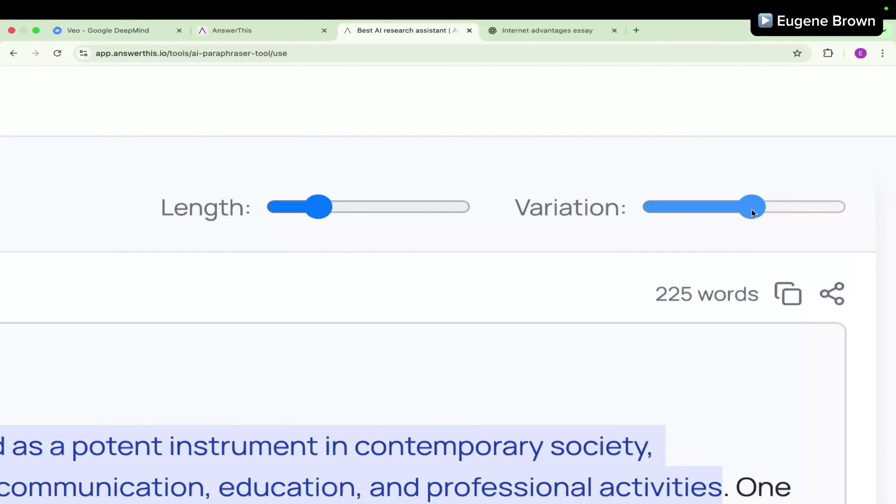
drag(751, 211, 750, 211)
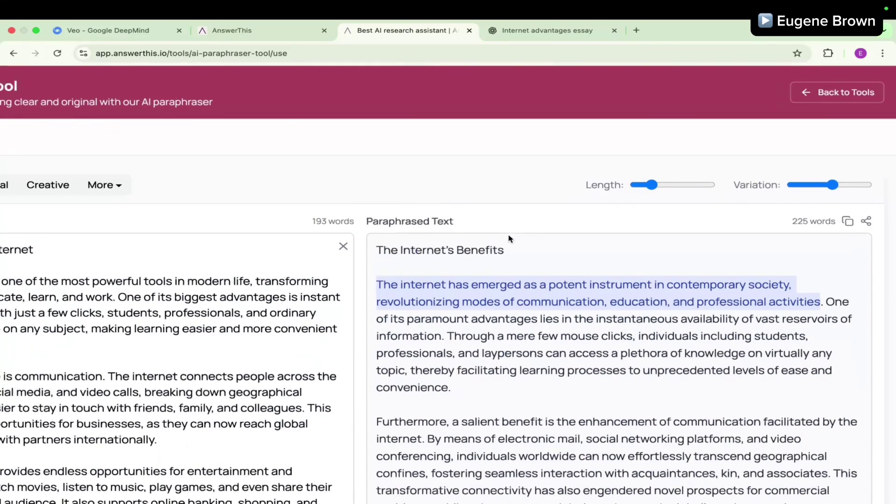
Rephrase the essay again, yielding a single untitled 130-word paragraph
scroll(232, 311, down, 3)
scroll(233, 311, down, 1)
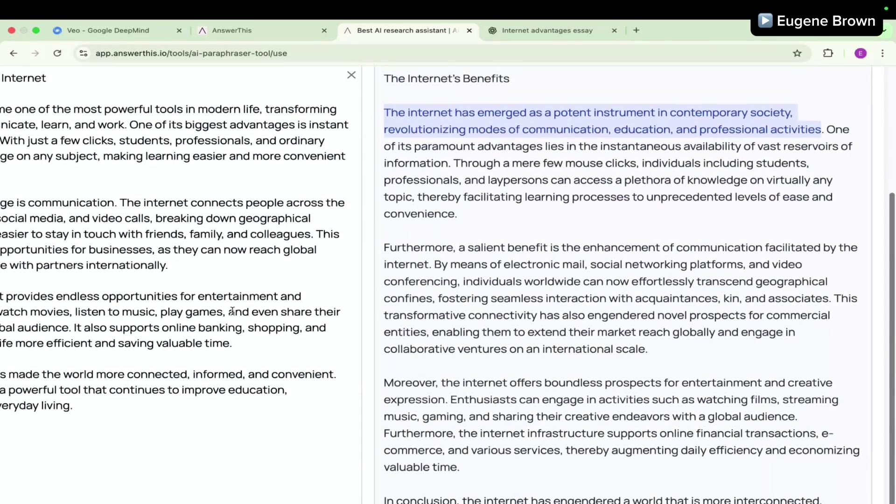
scroll(232, 310, left, 5)
scroll(233, 311, down, 2)
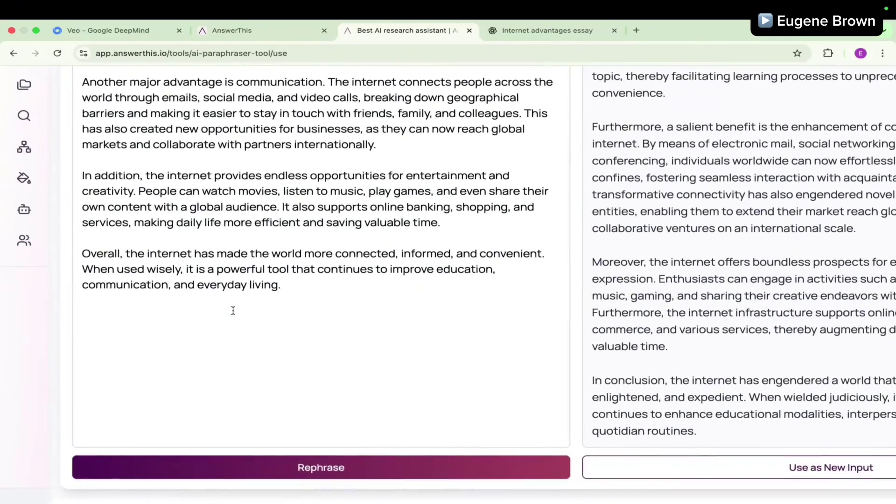
click(311, 471)
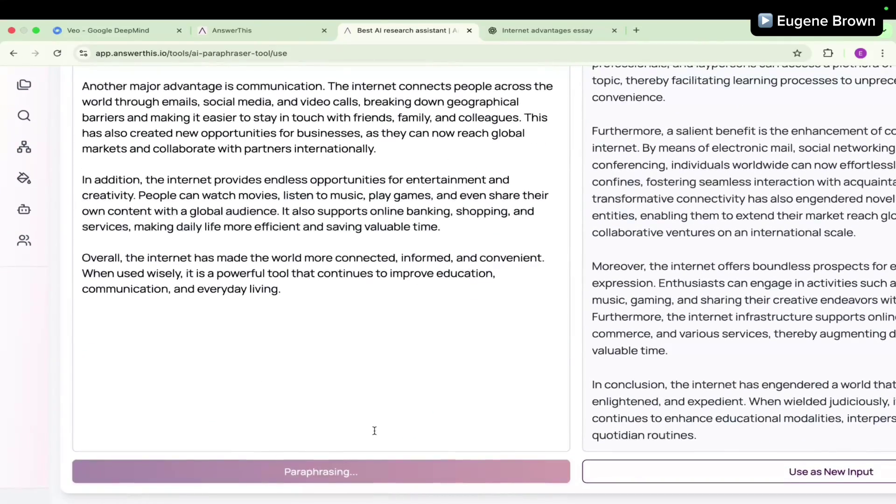
Highlight the new paraphrase's opening lines, starting 'The internet is a transformative tool in contemporary society.'
scroll(378, 428, up, 3)
scroll(378, 429, down, 1)
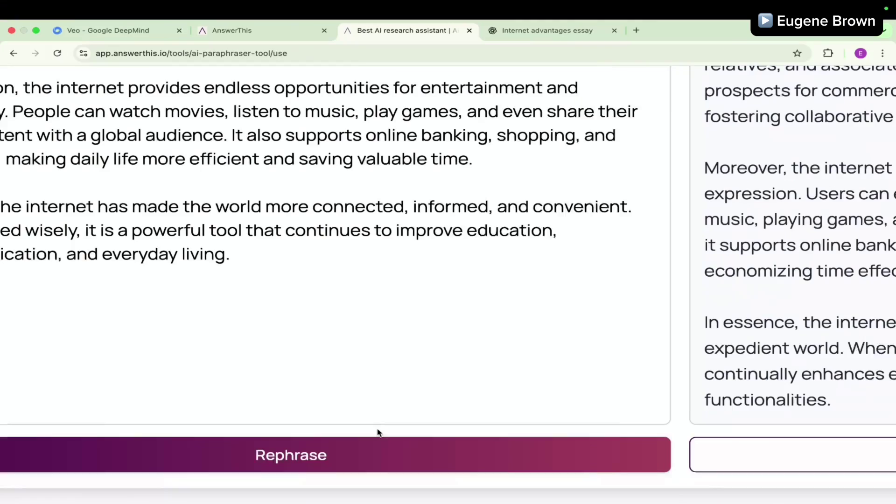
scroll(446, 358, down, 3)
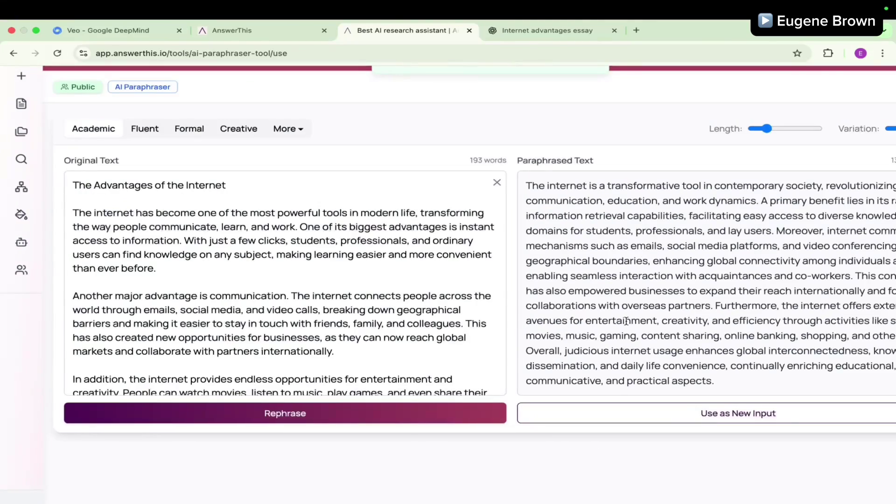
scroll(627, 321, right, 4)
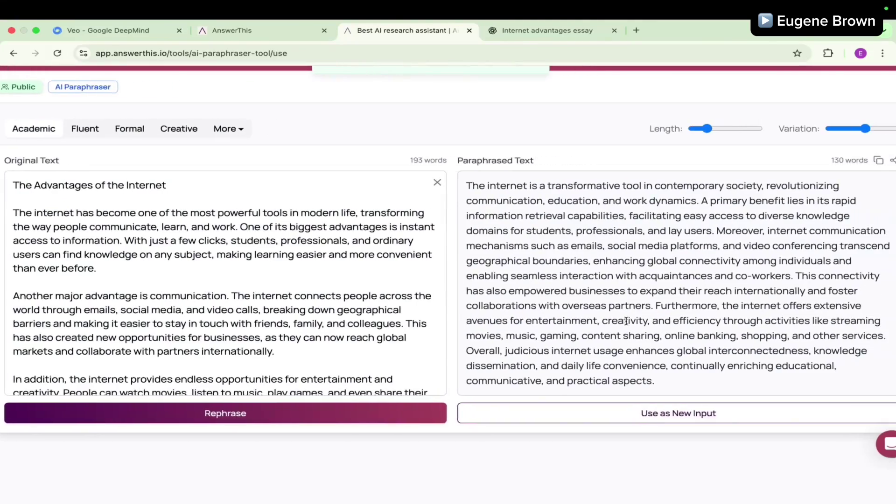
scroll(561, 211, up, 1)
scroll(561, 211, left, 1)
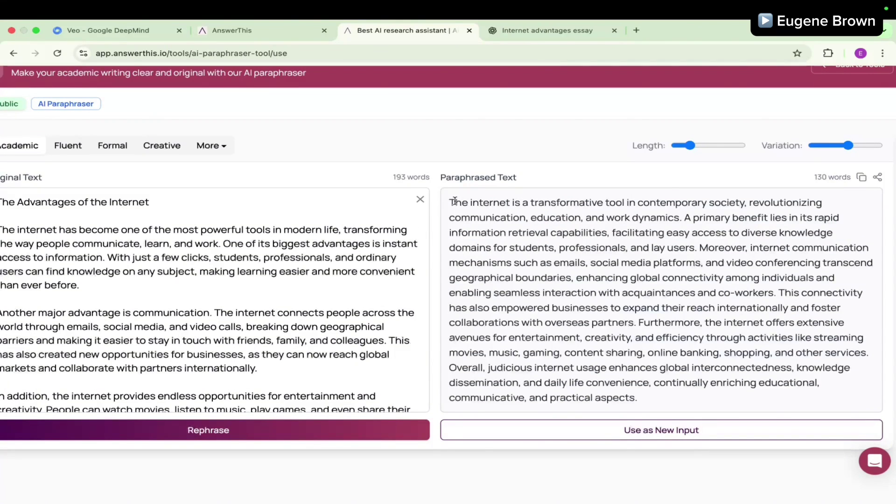
drag(451, 201, 798, 266)
Switch to the Simple style and rephrase the essay into a plainer 117-word version
scroll(799, 266, up, 3)
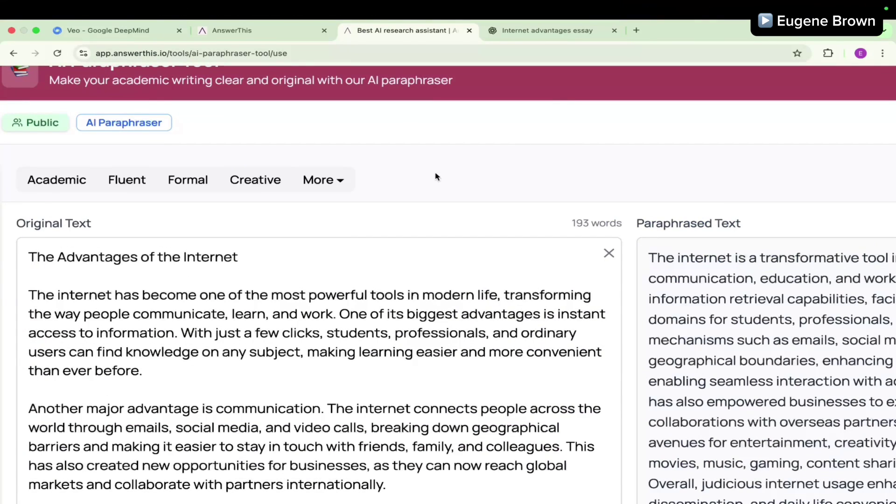
click(341, 183)
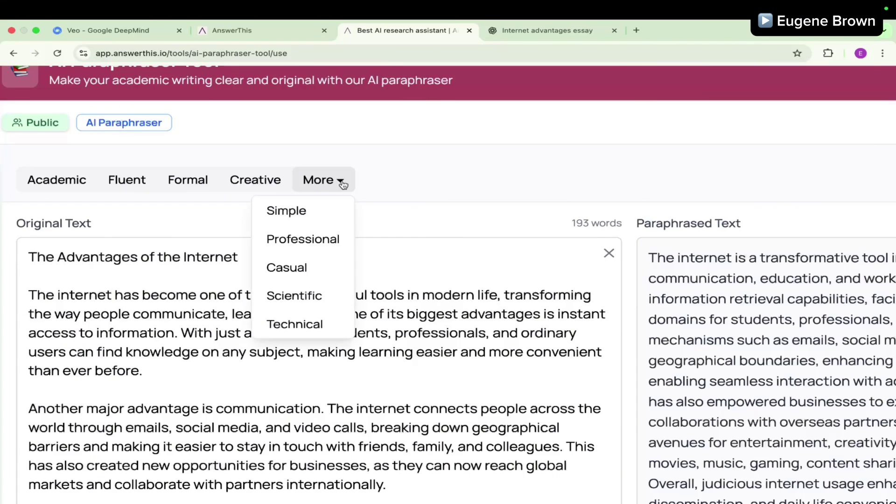
click(297, 213)
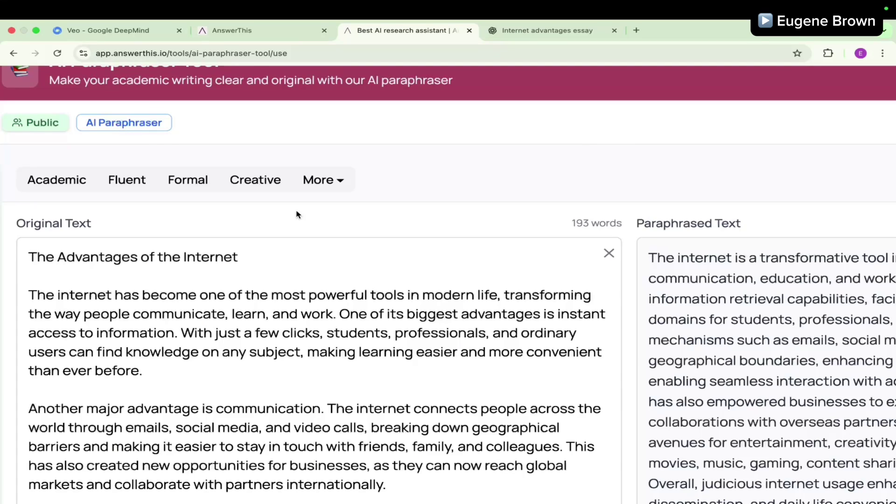
scroll(297, 214, down, 5)
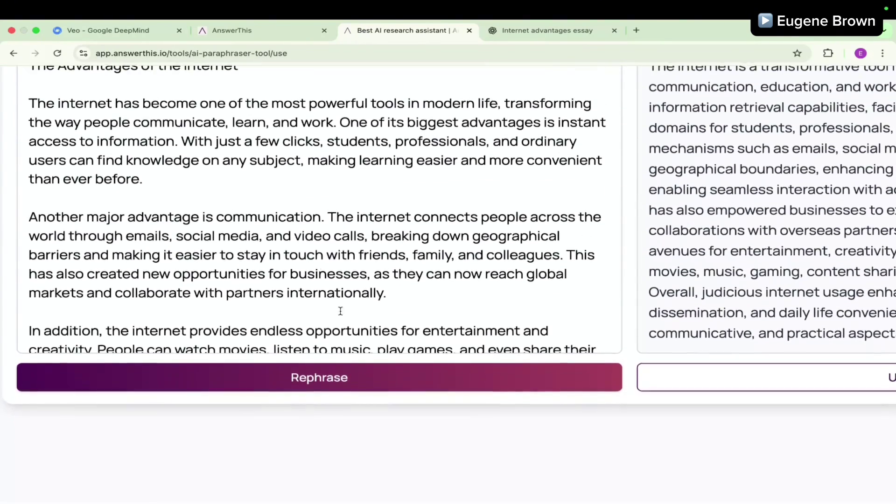
click(322, 381)
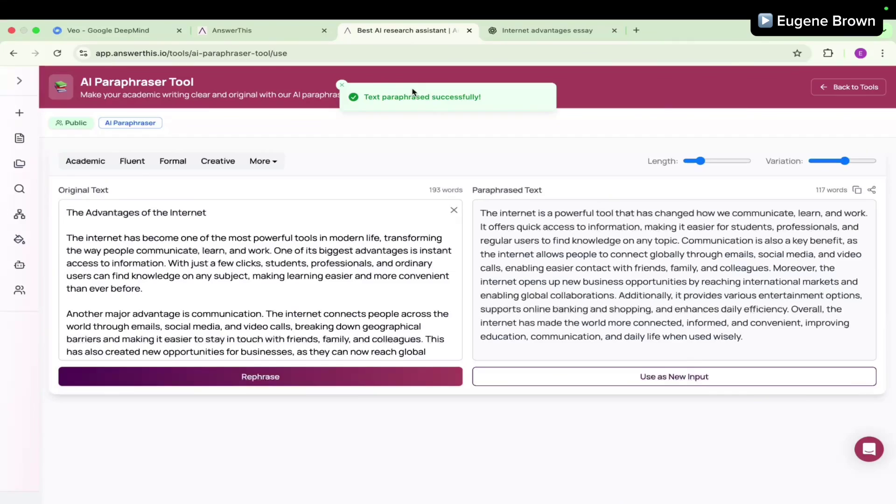
Highlight phrases in the 117-word Simple paraphrase, then return to the Tools page
scroll(413, 92, up, 5)
scroll(412, 92, up, 3)
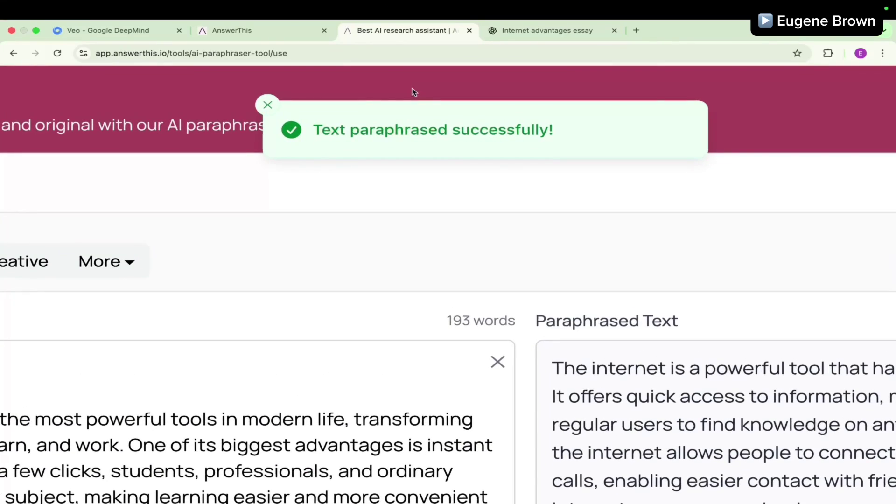
scroll(412, 91, down, 8)
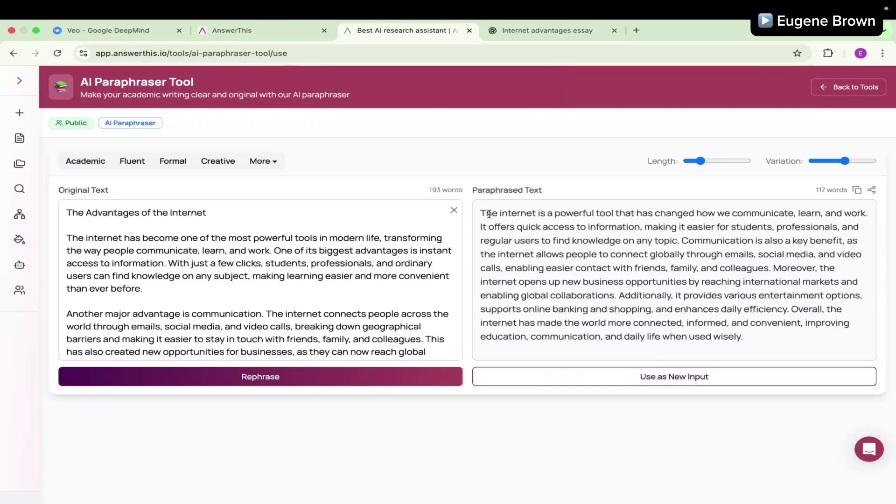
scroll(489, 213, up, 5)
scroll(489, 213, right, 3)
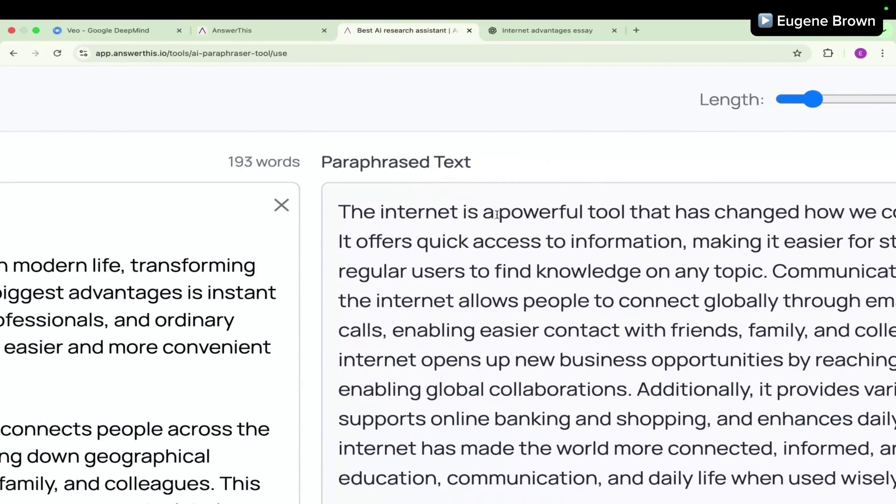
scroll(508, 212, right, 3)
drag(537, 213, 685, 213)
scroll(685, 213, right, 4)
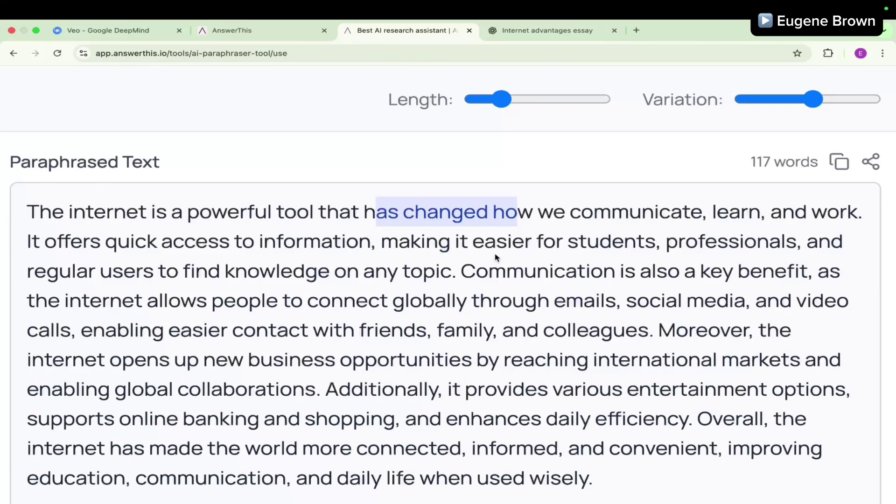
scroll(652, 245, left, 1)
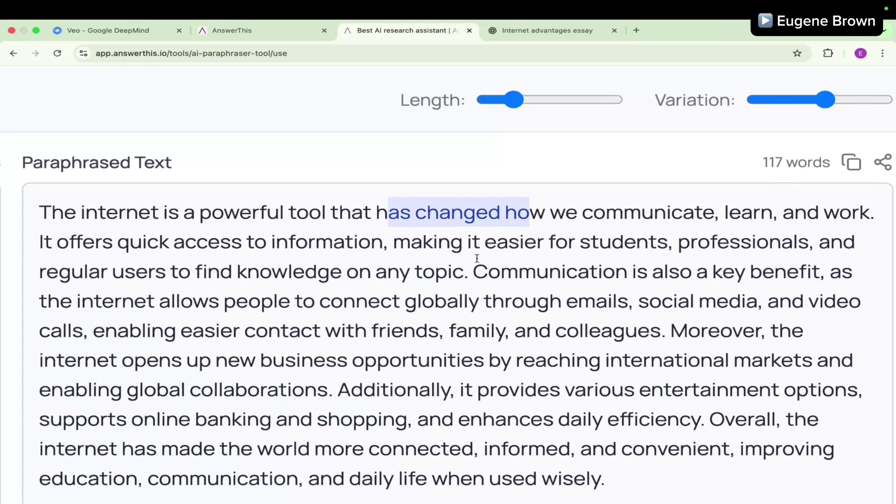
drag(46, 273, 463, 279)
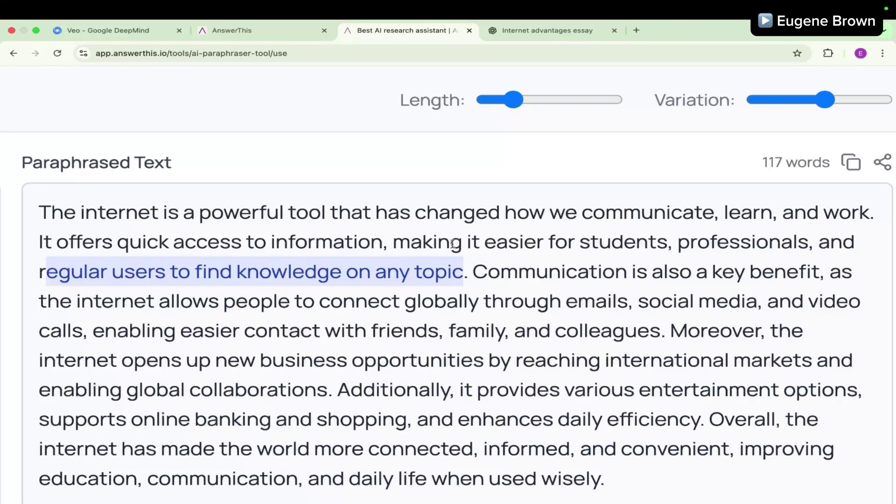
key(ctrl+minus)
key(ctrl+minus)
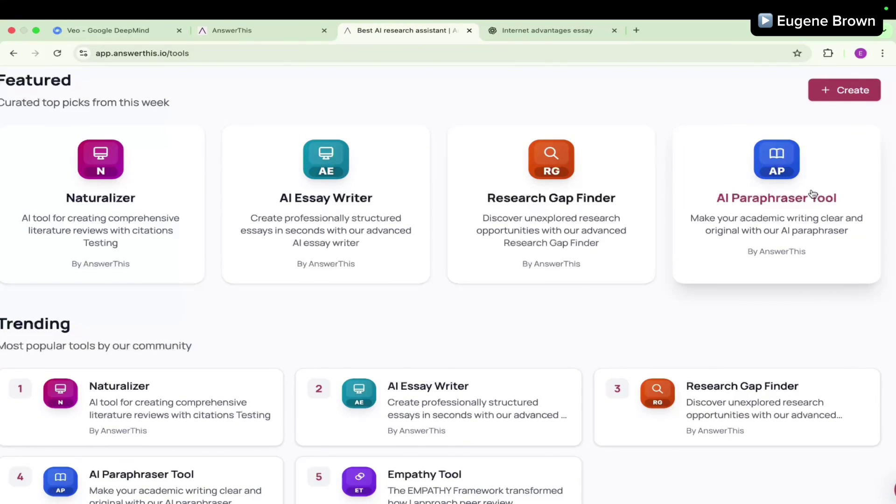
scroll(813, 194, up, 5)
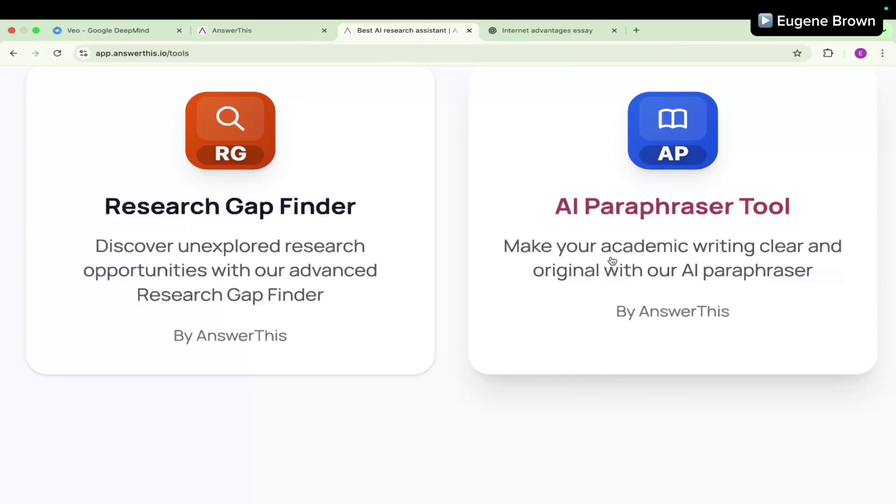
scroll(613, 260, down, 5)
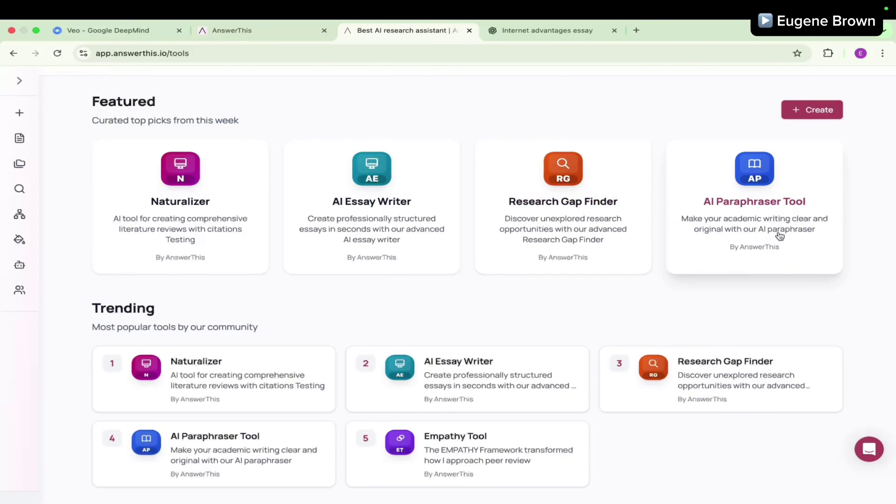